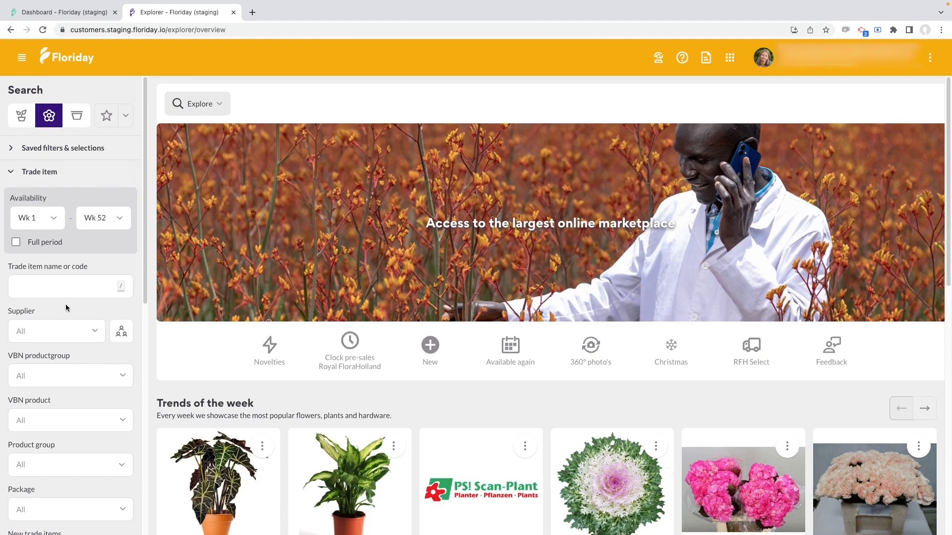
Search the cut flower trade items for "rosa avala".
click(71, 290)
text(rosa)
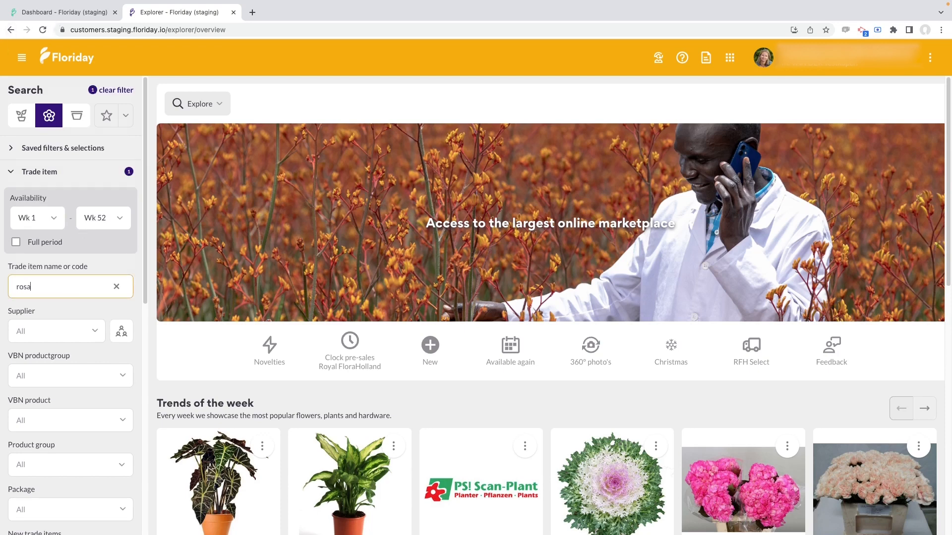
text( avala)
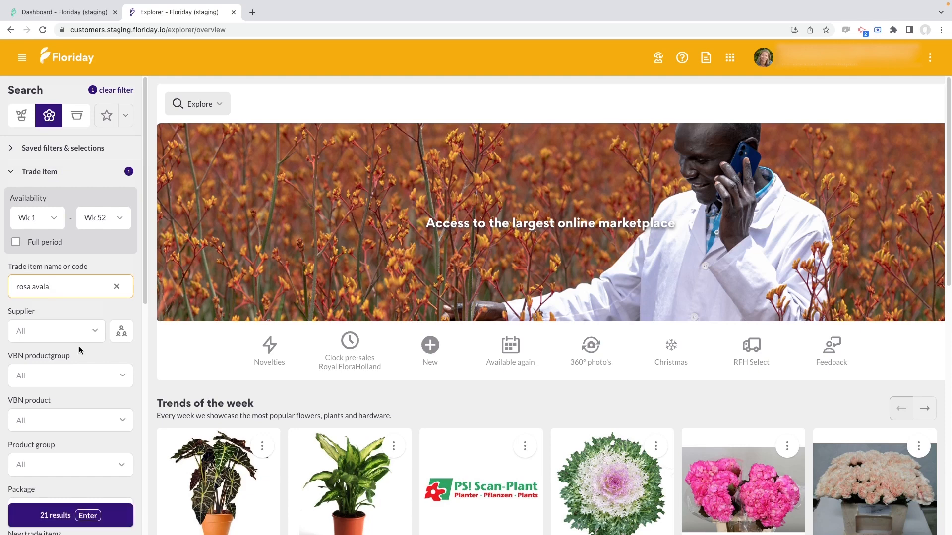
click(97, 506)
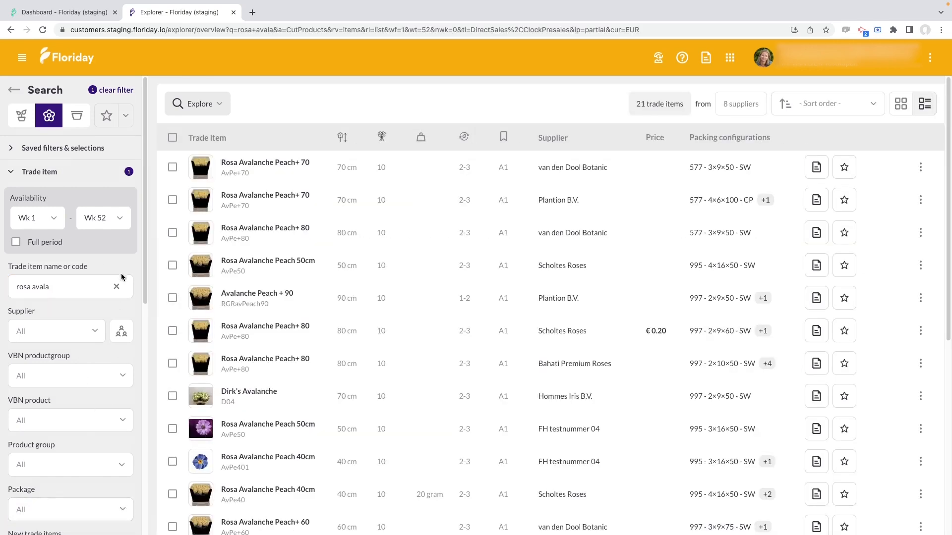
Add the Rosa Avalanche Peach+ 80 items from Scholtes Roses, Bahati Premium Roses and van den Dool Botanic to the request selection, review it and uncheck all rows.
click(921, 331)
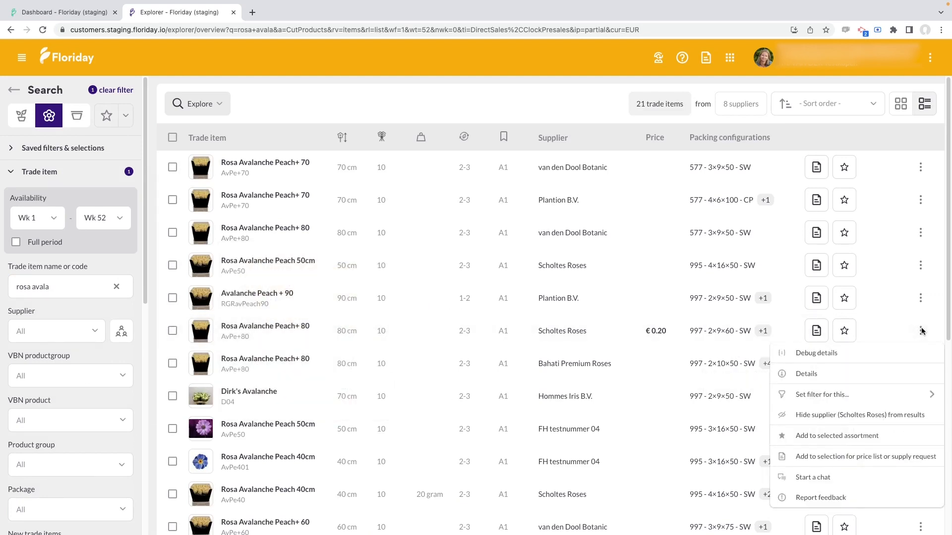
click(867, 464)
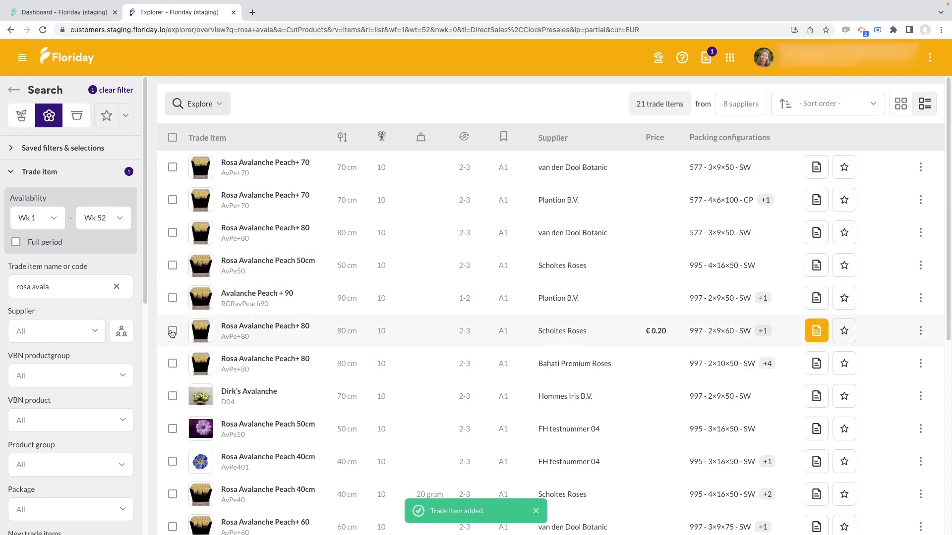
click(172, 364)
click(172, 232)
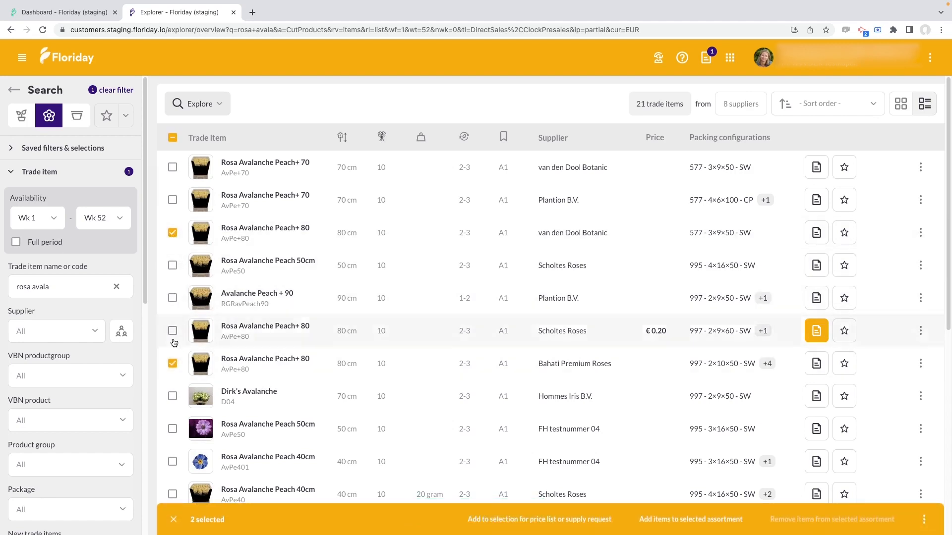
click(556, 519)
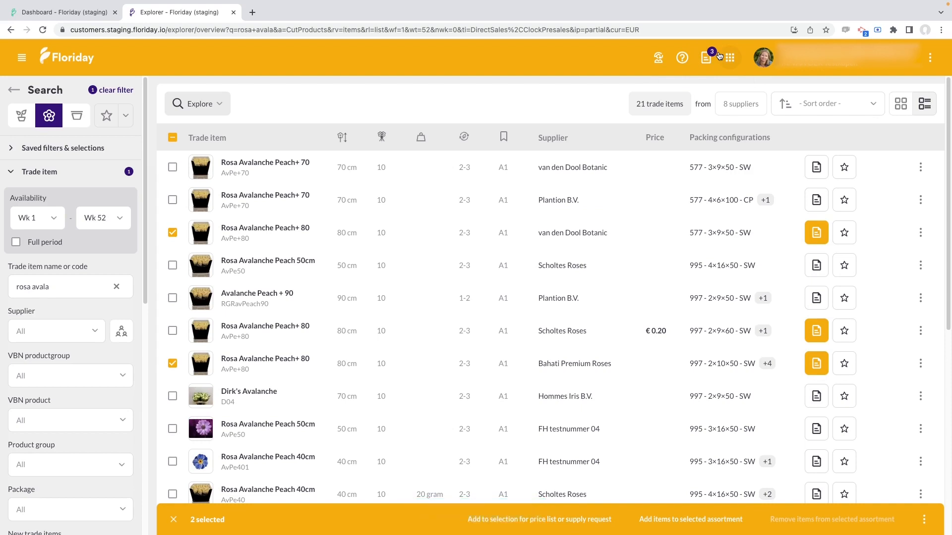
click(709, 58)
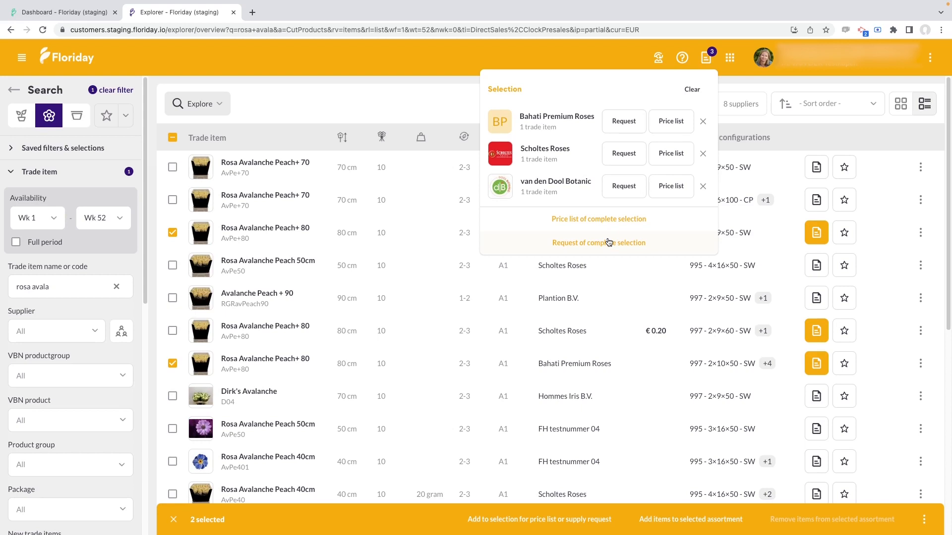
click(173, 140)
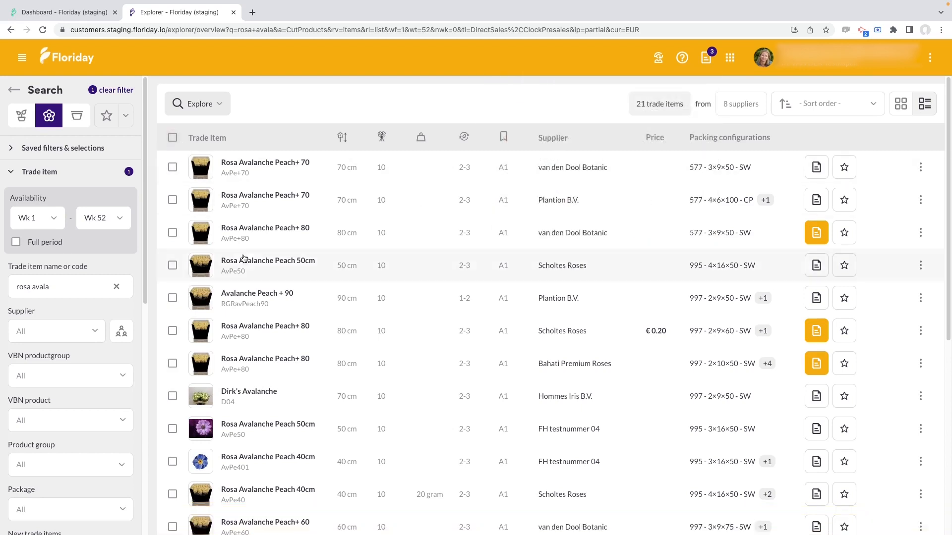
Open the Scholtes Roses shop from its Rosa Avalanche Peach+ 80 item and save the Nwijk site as the delivery location.
click(272, 323)
click(216, 139)
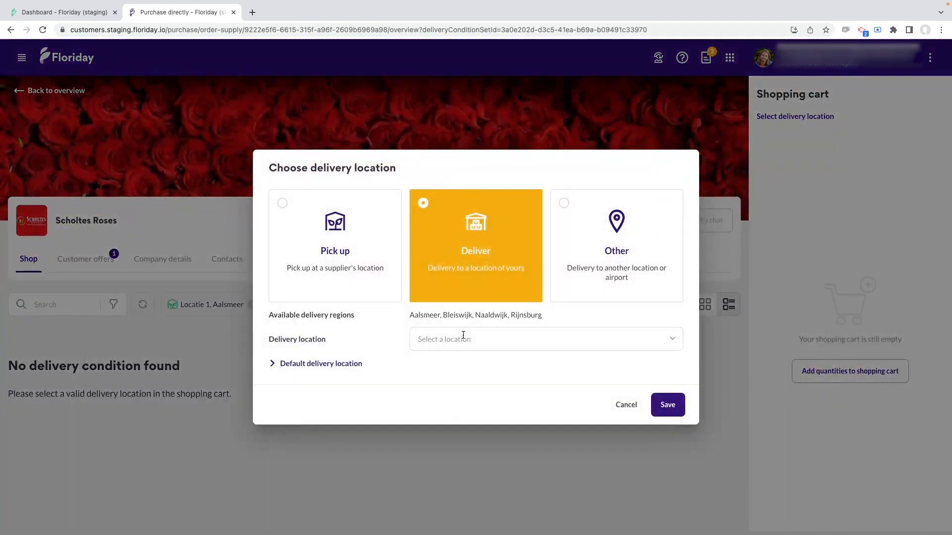
click(464, 339)
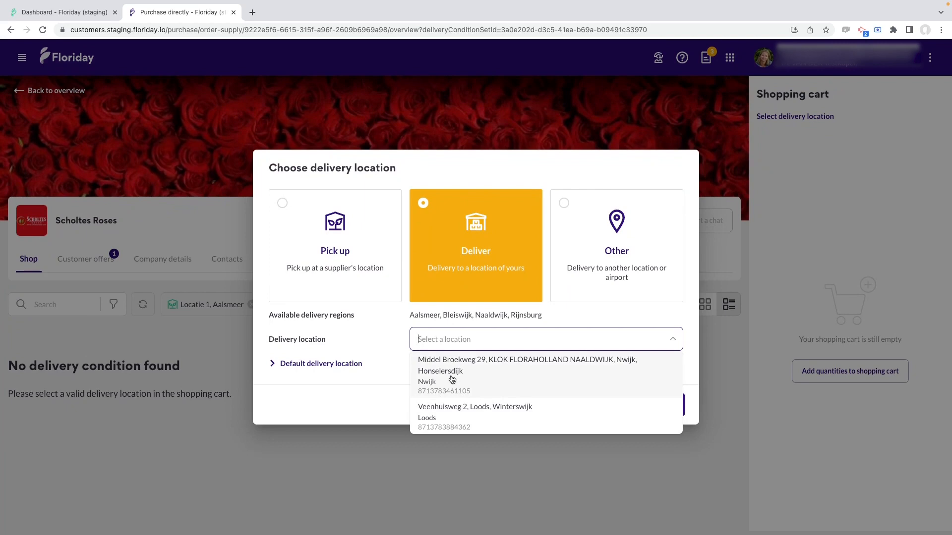
click(451, 379)
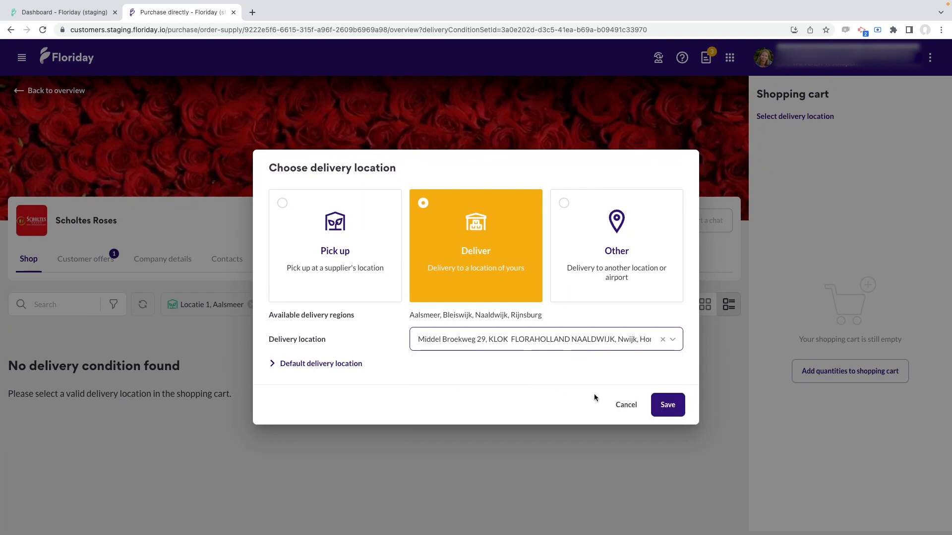
click(664, 403)
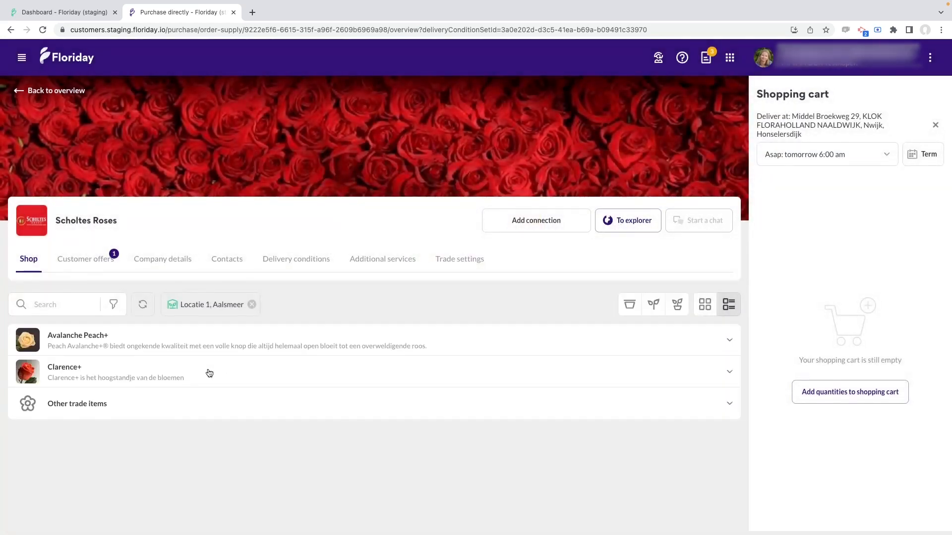
Add the first Rosa Clarence+ 80 item in the Clarence+ group to the selection for price list or supply request.
click(64, 375)
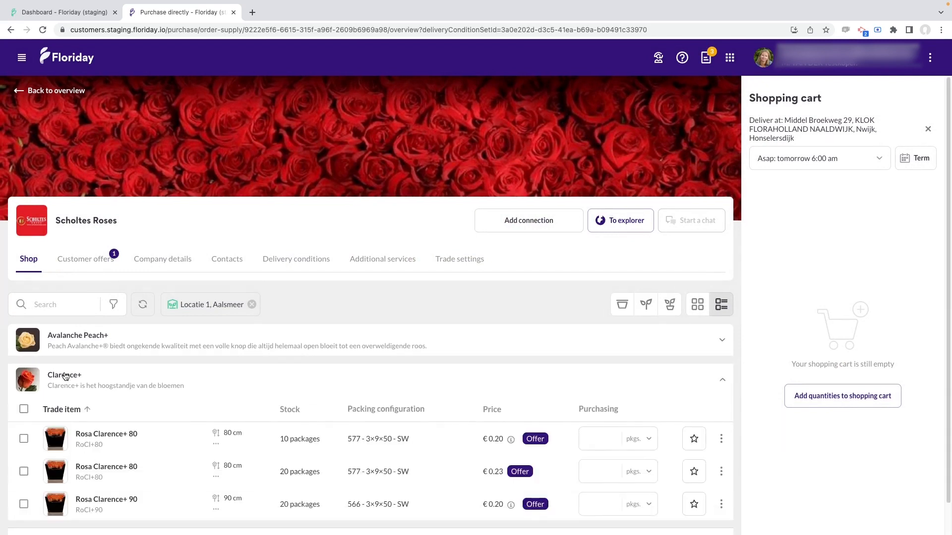
click(25, 439)
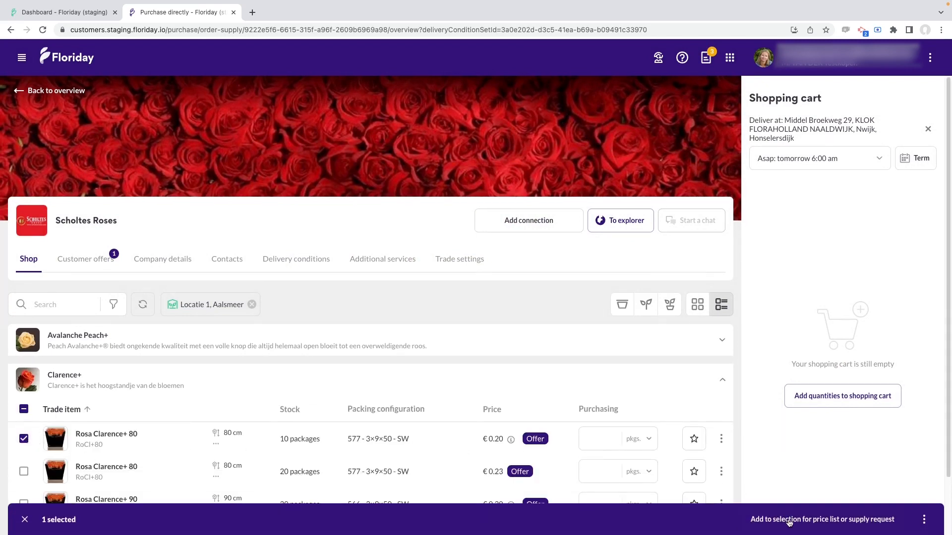
click(824, 519)
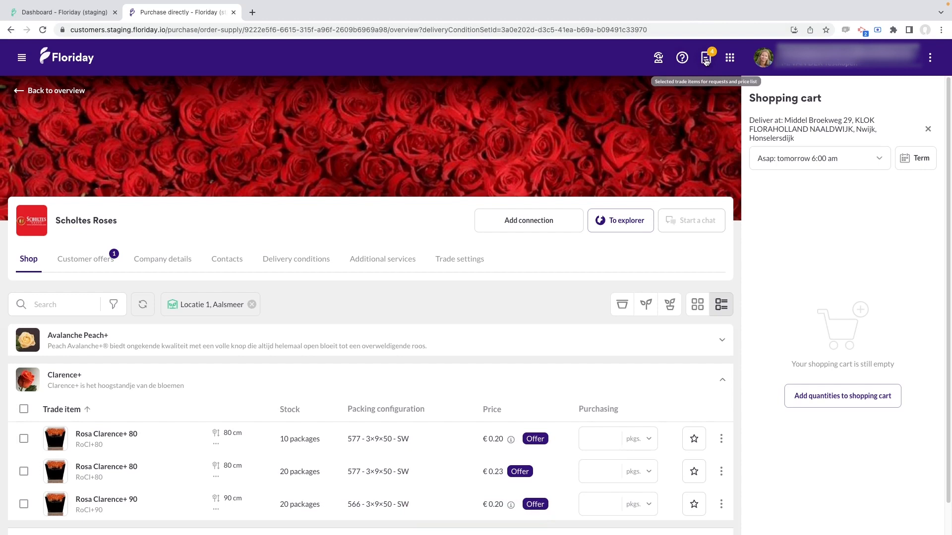
Start a supply request for the selected Scholtes Roses trade items and title it "Test Request".
click(706, 60)
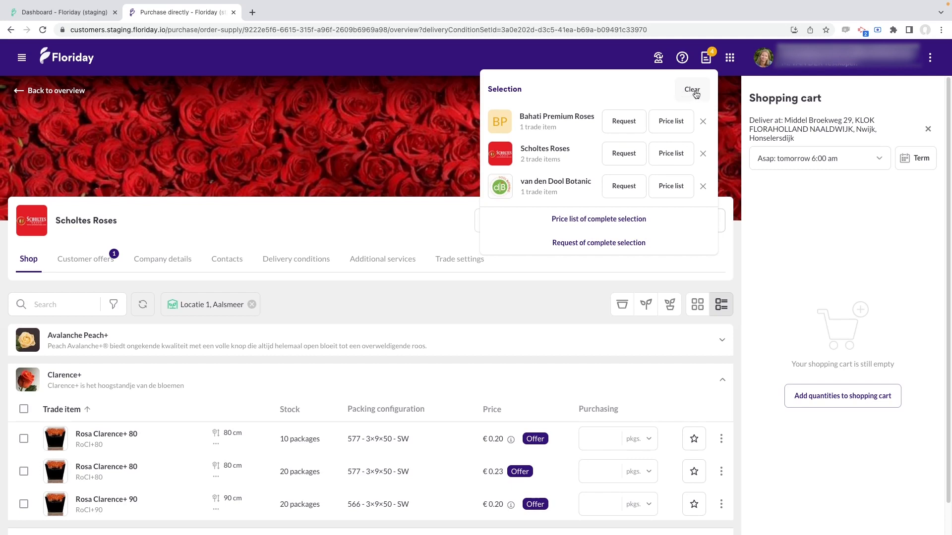
click(620, 153)
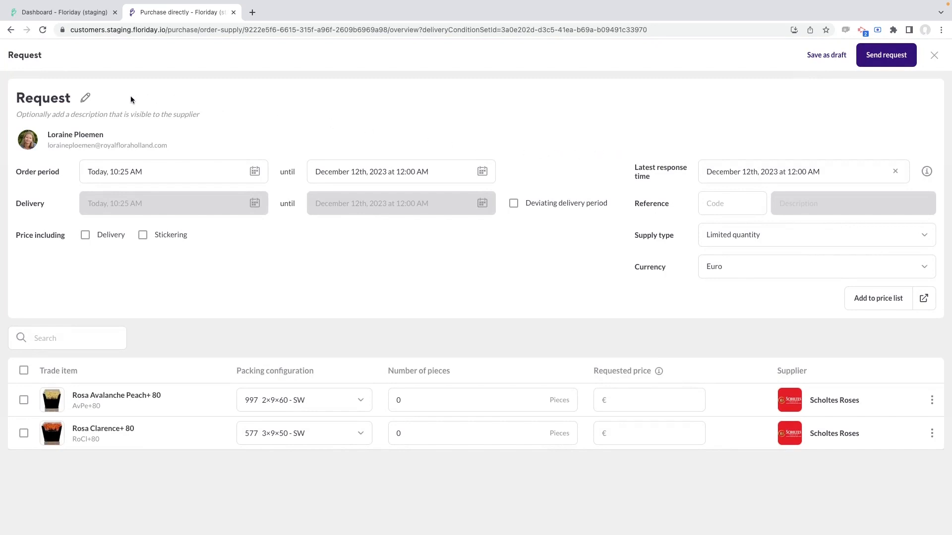
click(83, 102)
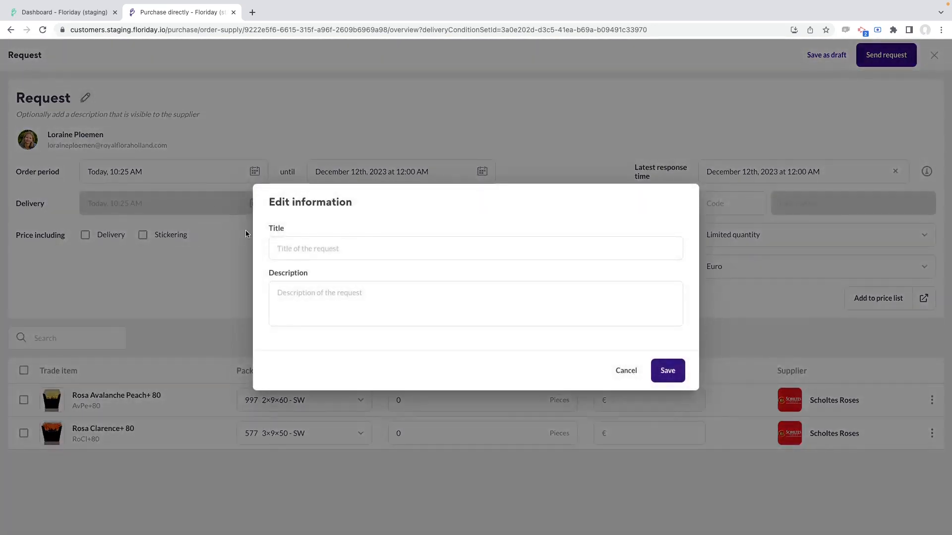
click(279, 248)
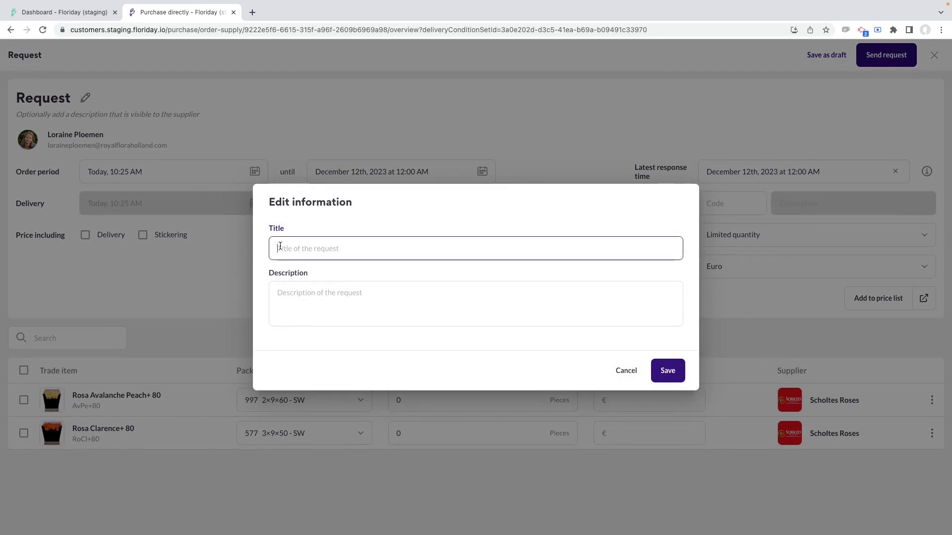
text(Test Rq)
text(quest)
click(664, 370)
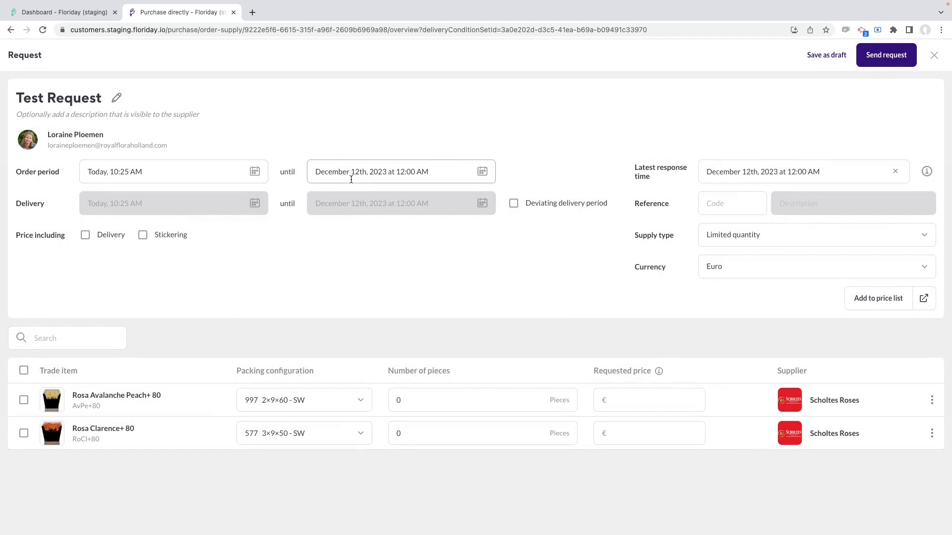
Enable a deviating delivery period and set Rosa Avalanche Peach+ 80 to all available packing configurations.
click(514, 209)
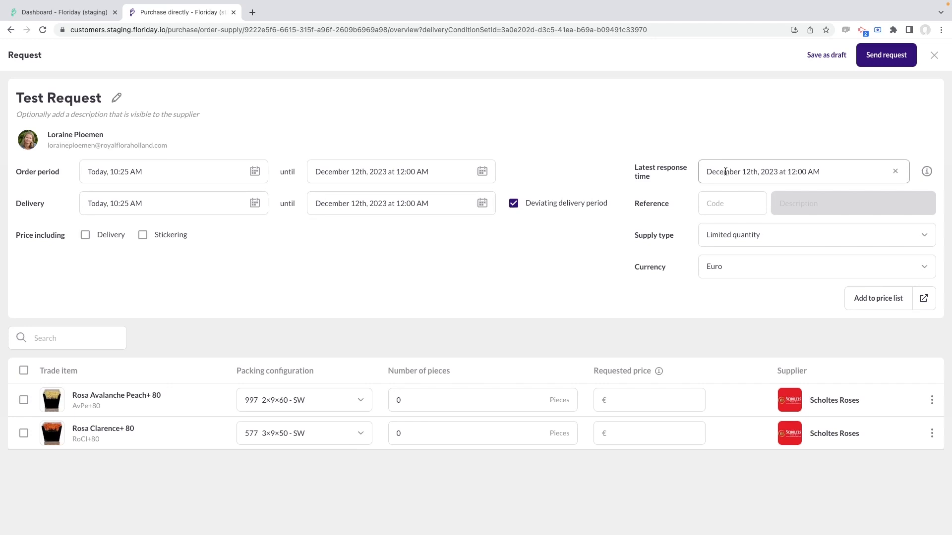
click(310, 400)
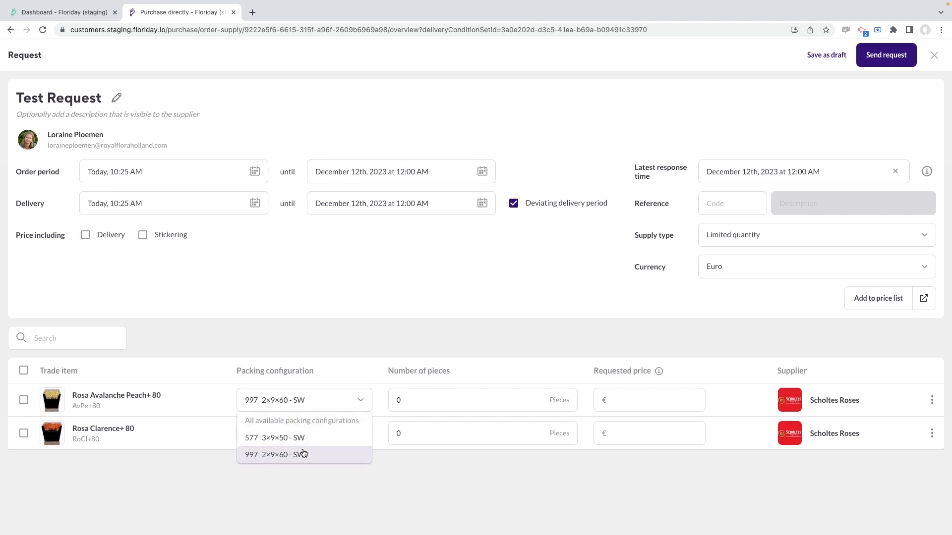
click(301, 421)
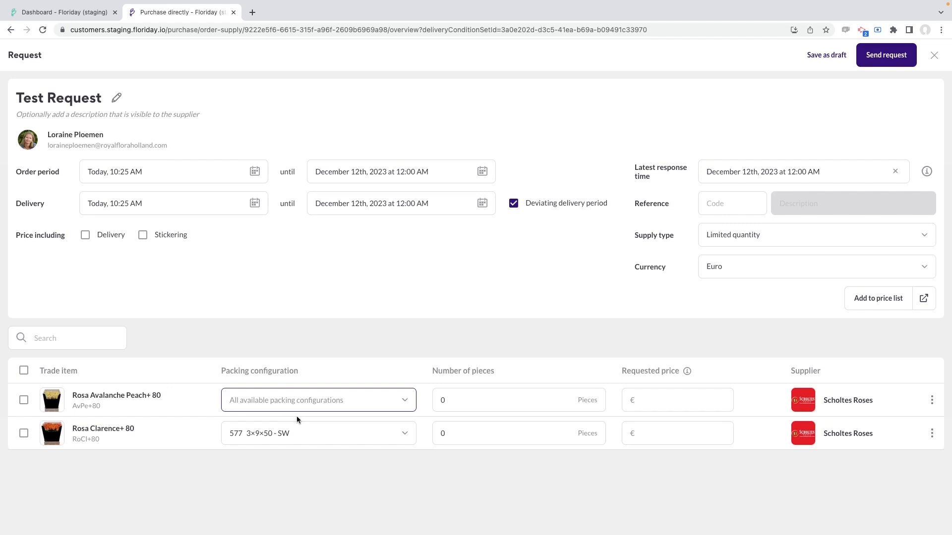
Set the number of pieces to 1000 for Rosa Avalanche Peach+ 80 and 2000 for Rosa Clarence+ 80.
click(455, 401)
key(BackSpace)
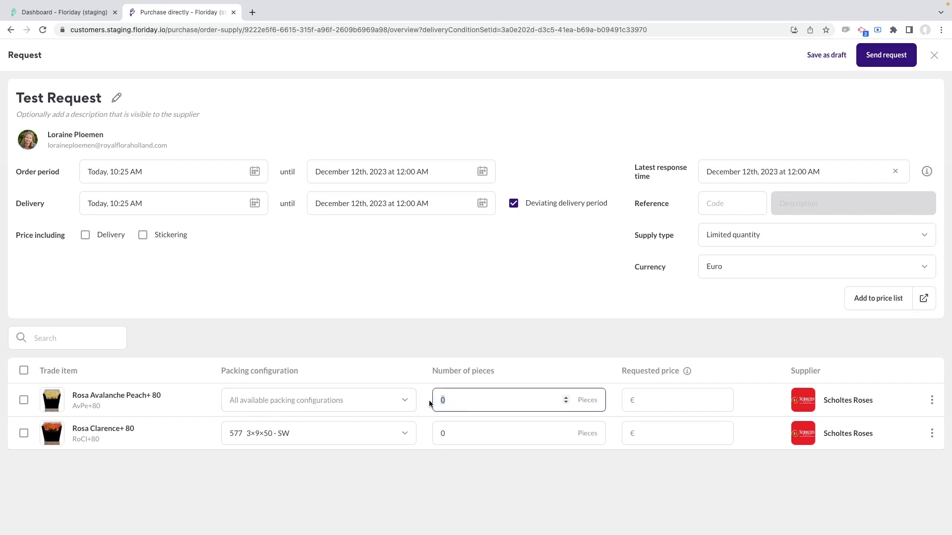
text(1000)
click(438, 430)
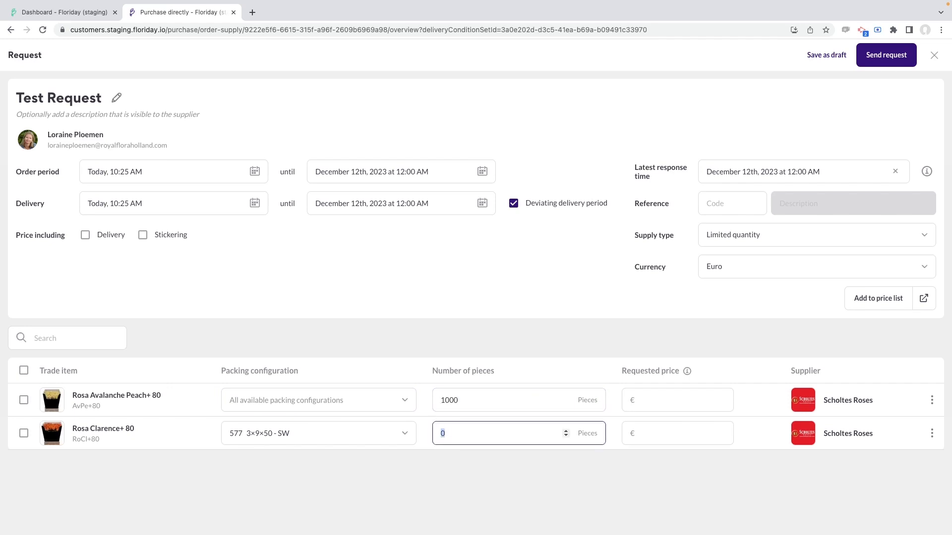
text(2000)
Set the requested price of Rosa Avalanche Peach+ 80 to €0.12 and send the request in euros.
click(647, 398)
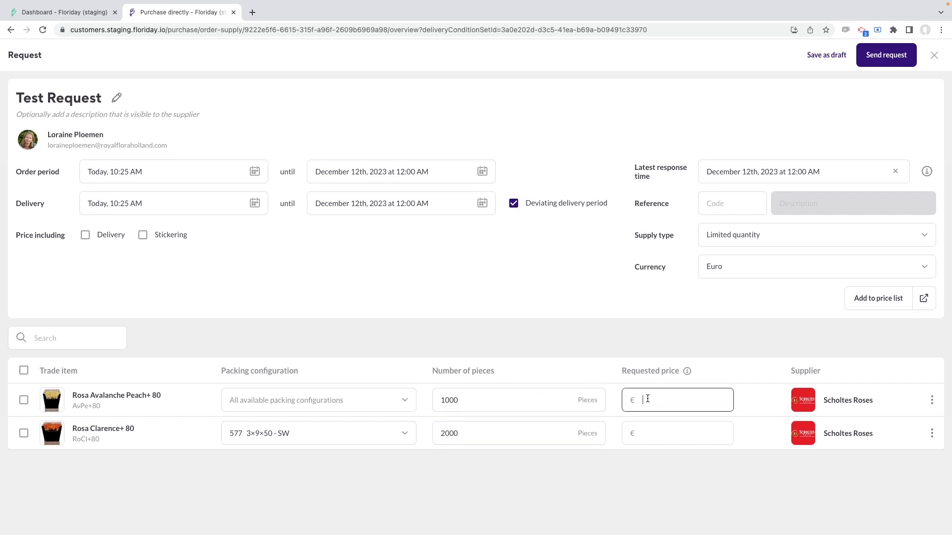
text(.12)
click(739, 268)
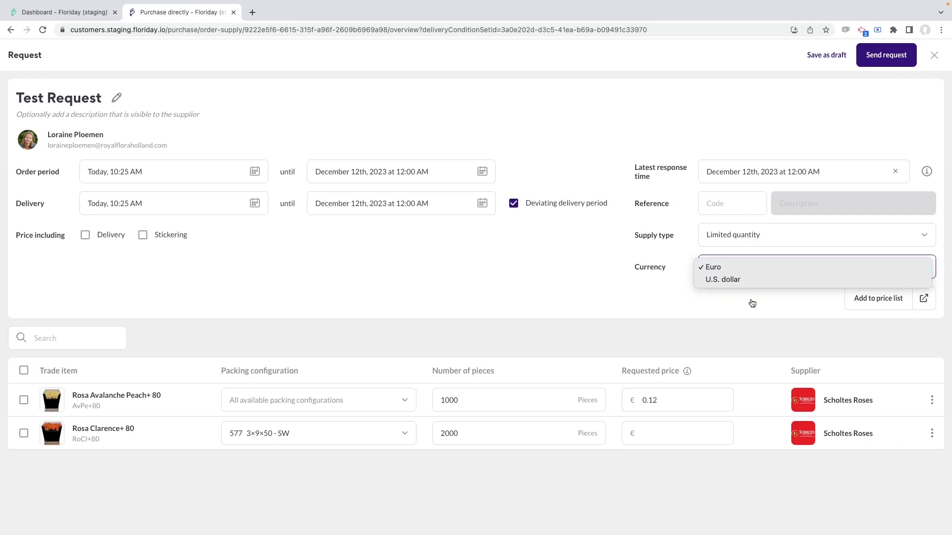
click(684, 289)
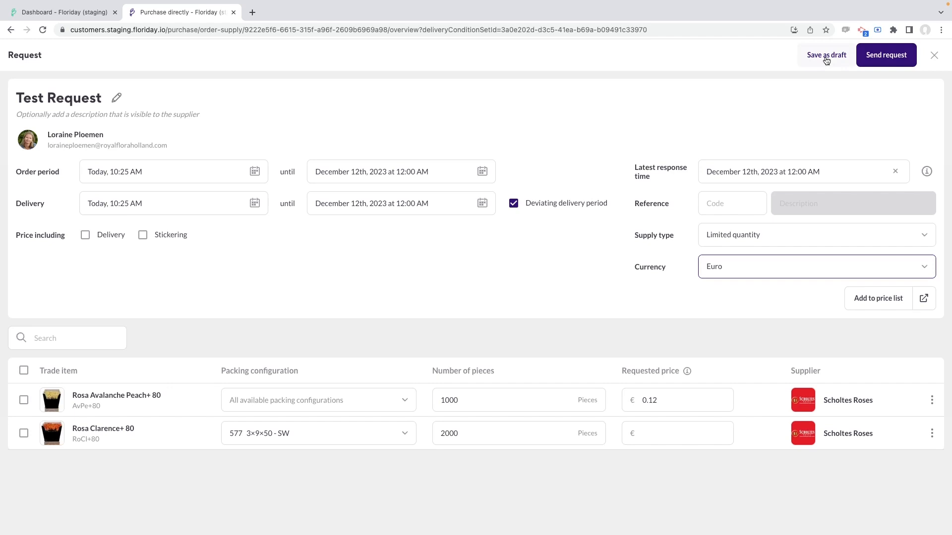
click(888, 55)
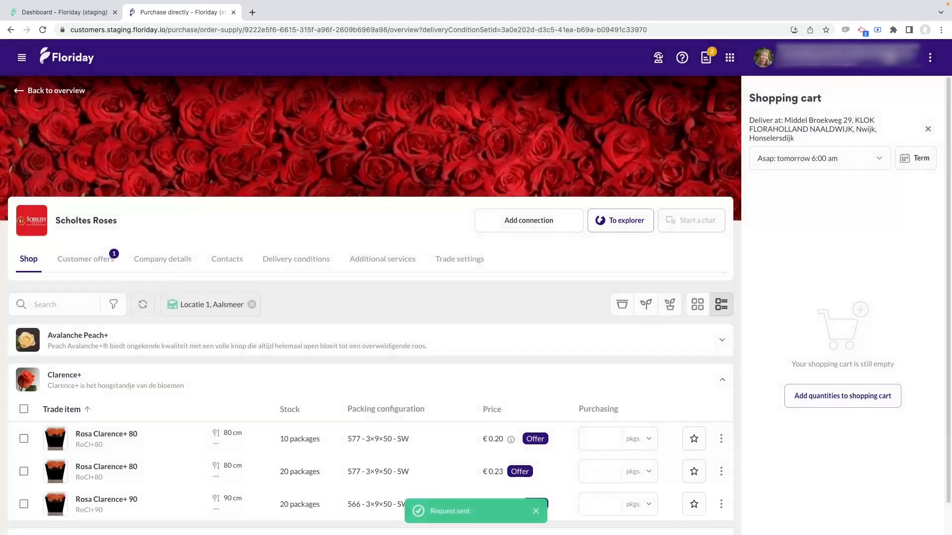
View the supply requests overview under Match & connect and the available actions for Test Request.
click(22, 58)
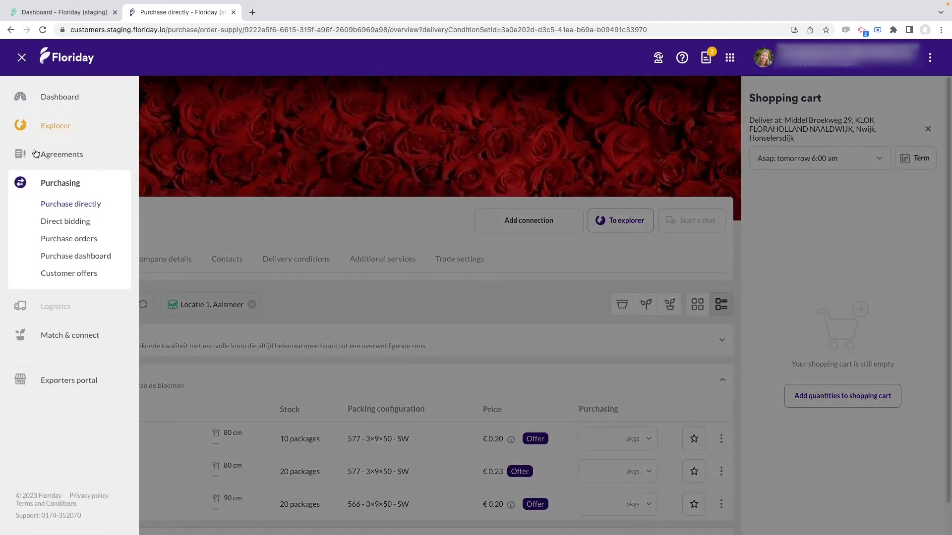
click(59, 336)
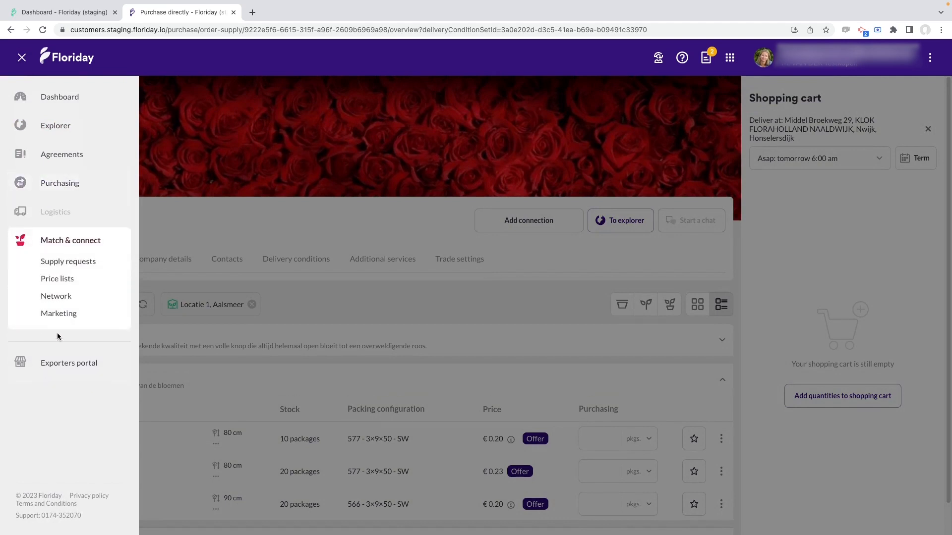
click(69, 261)
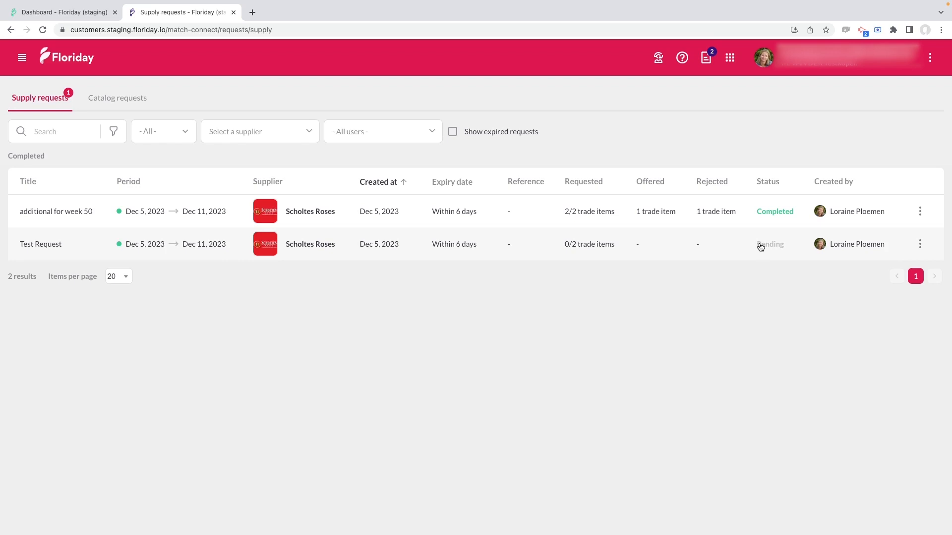
click(920, 243)
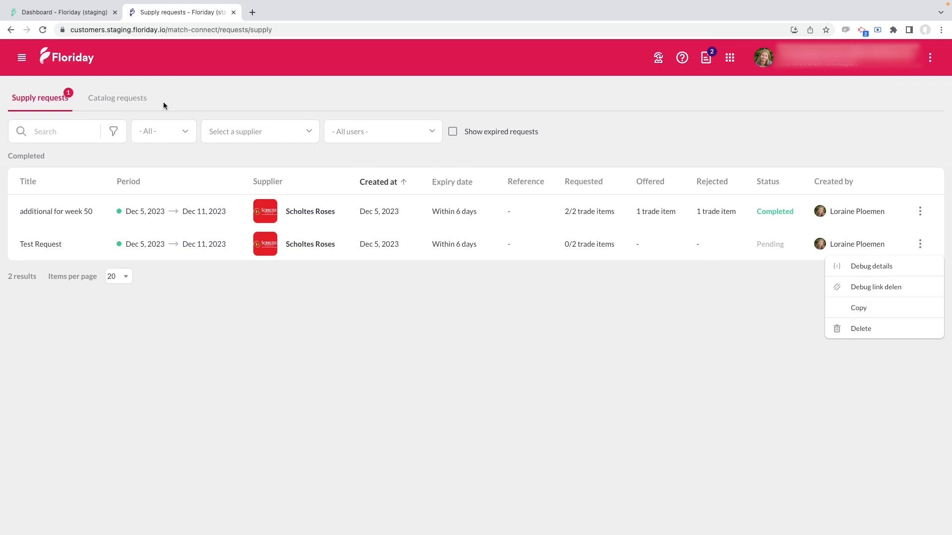
Switch to the supplier's Floriday, refresh the dashboard and open the pending supply request Test Request.
click(65, 16)
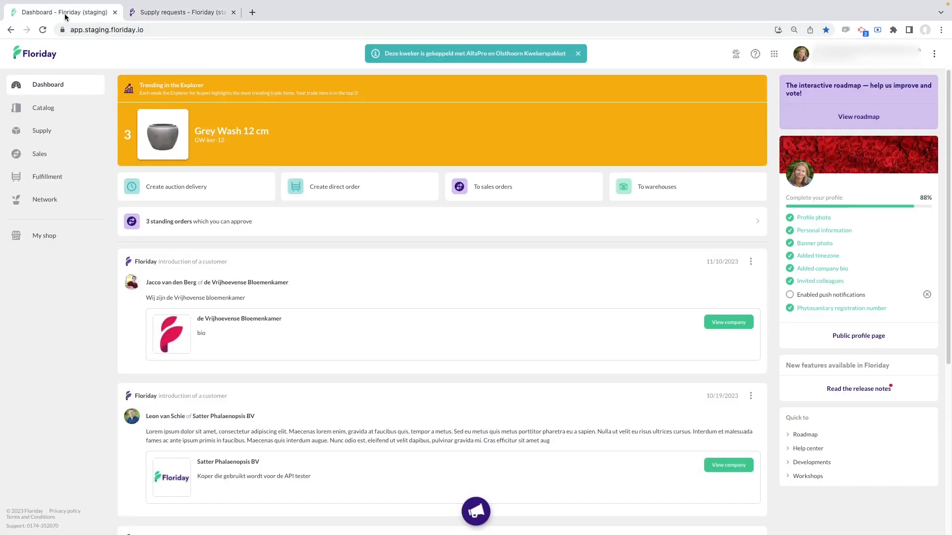
click(43, 29)
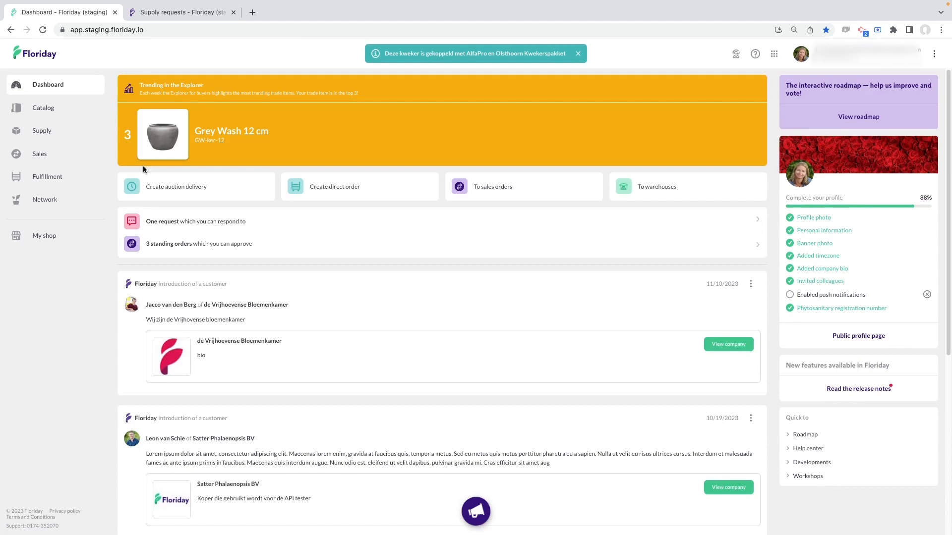
click(171, 223)
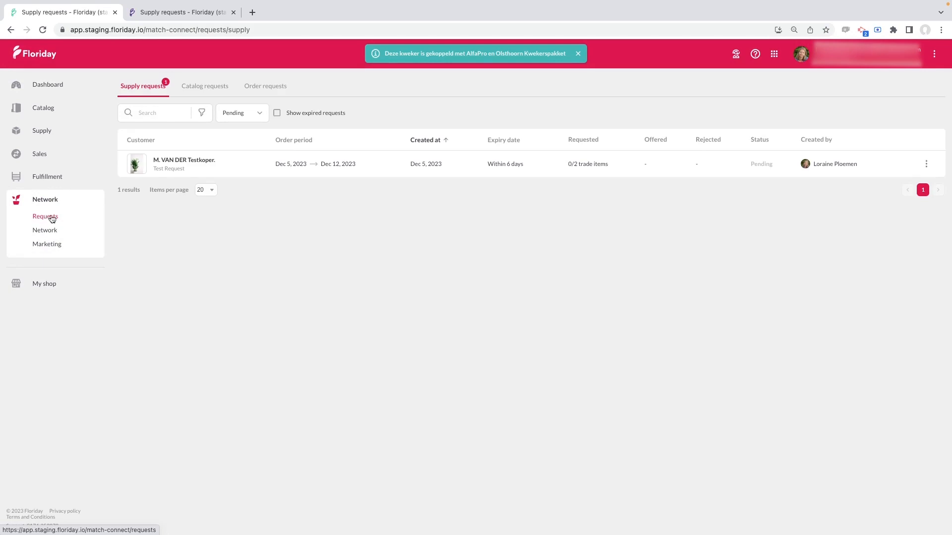
click(234, 173)
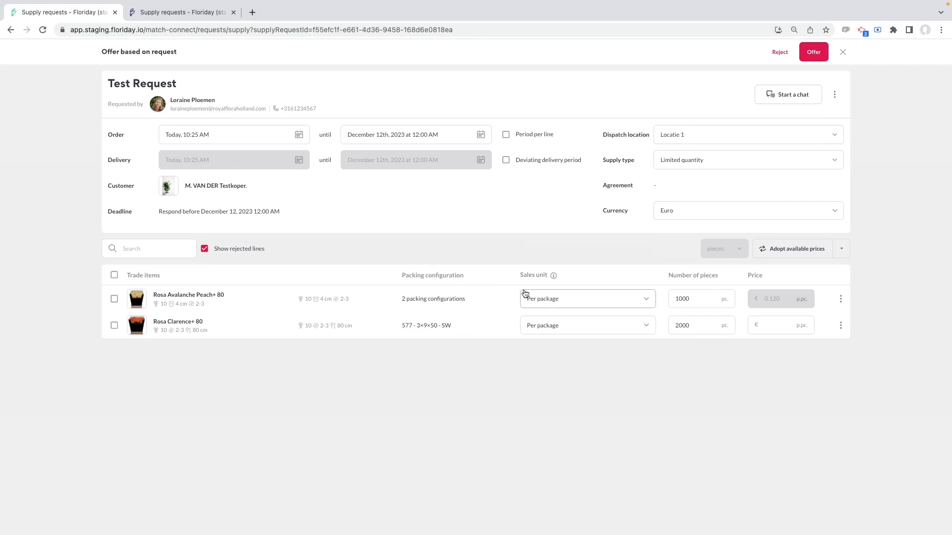
Set the offered price of Rosa Clarence+ 80 to €0.300 per piece.
click(685, 297)
click(763, 325)
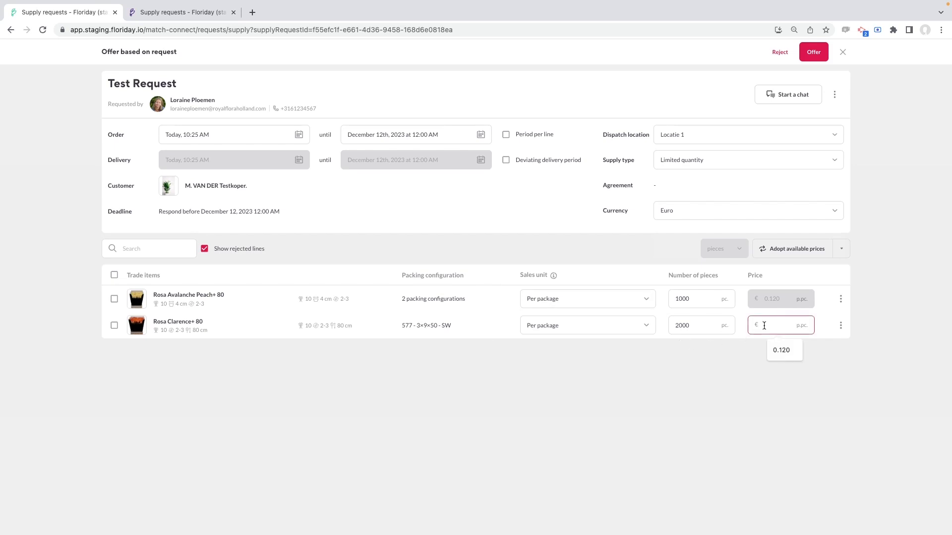
text(000)
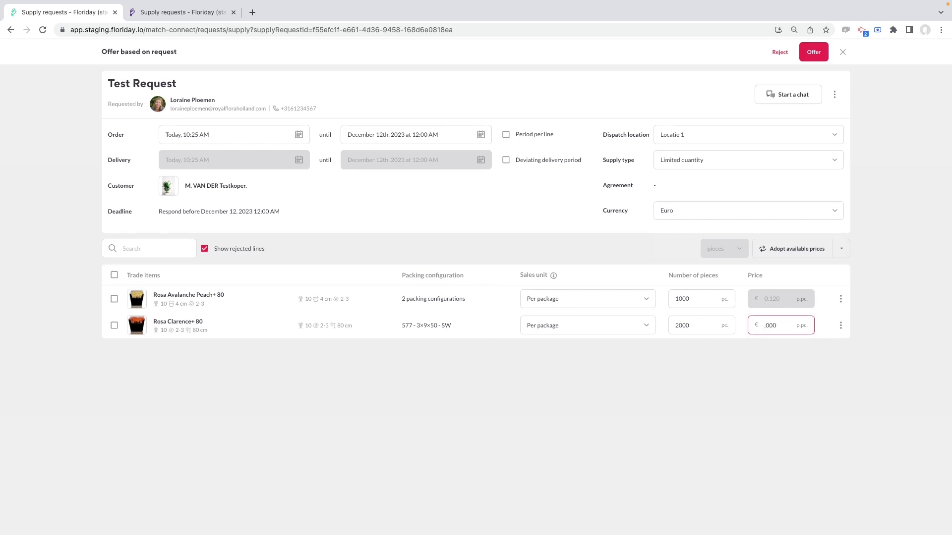
click(767, 325)
text(.)
Reject the Rosa Avalanche Peach+ 80 line with the reason "Price too low. Can offer for .15".
click(840, 300)
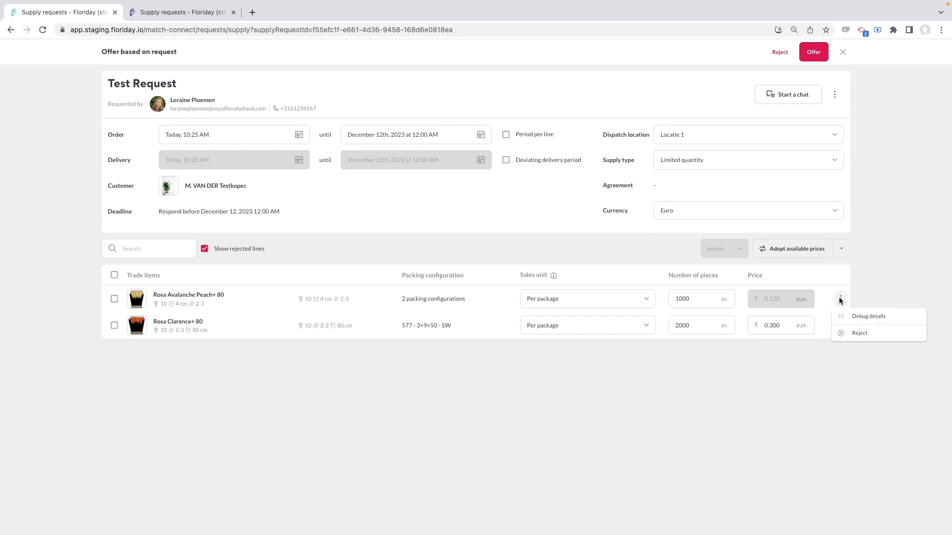
click(860, 333)
click(447, 290)
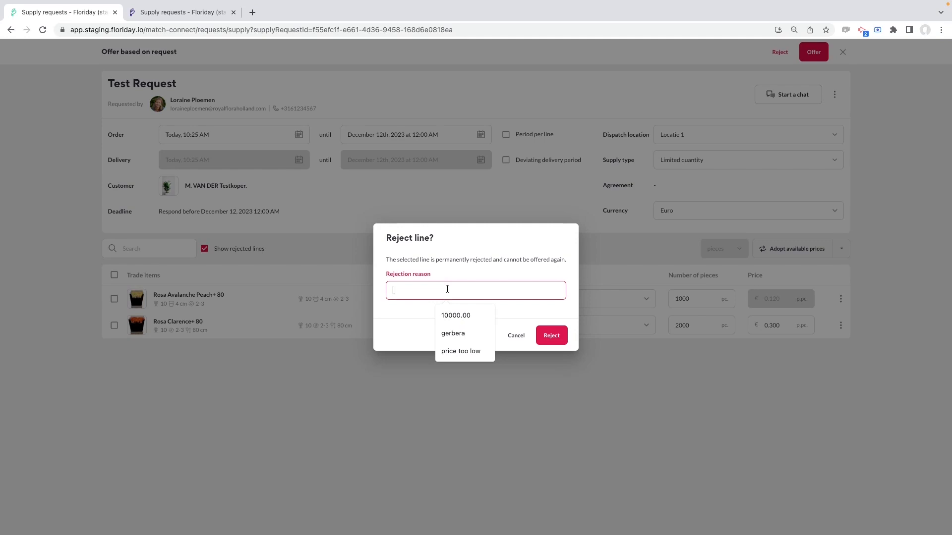
text(Price too)
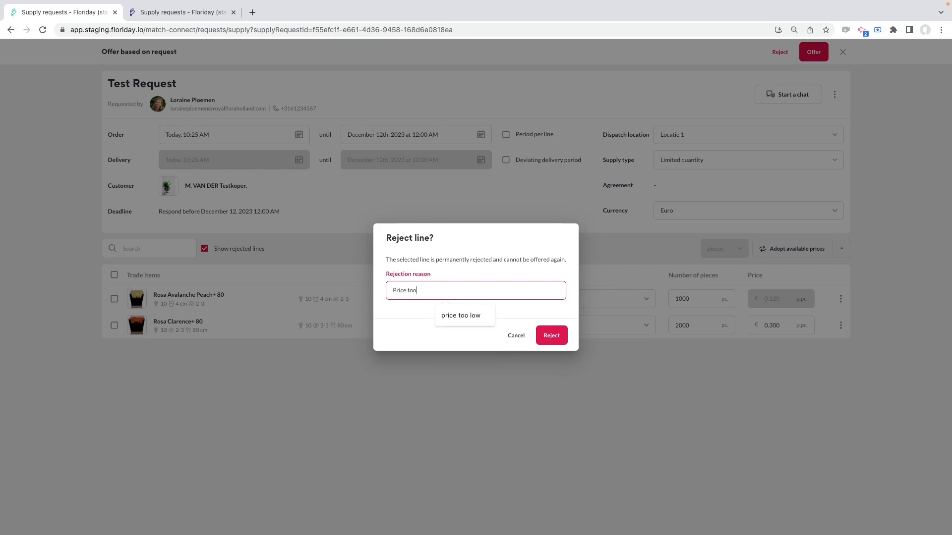
text( low. Can offer for)
text( .13)
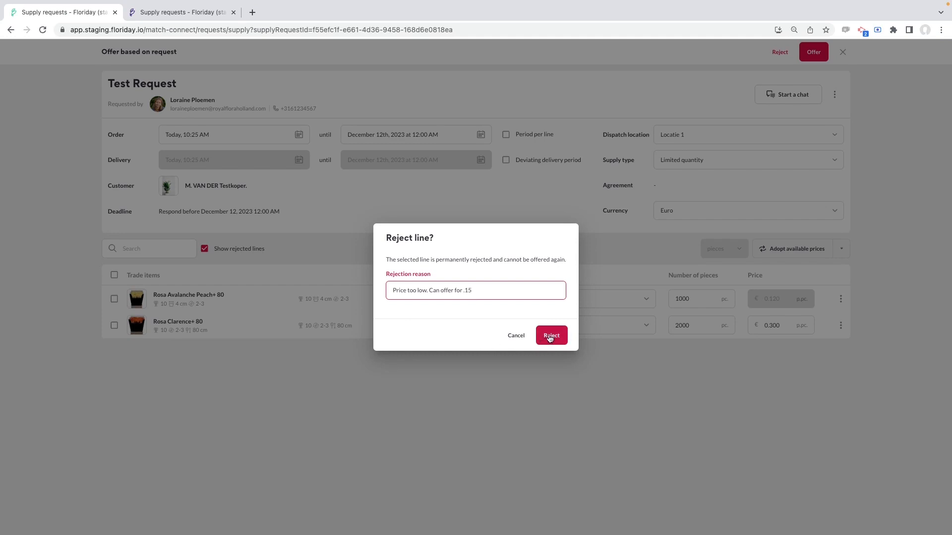
click(549, 336)
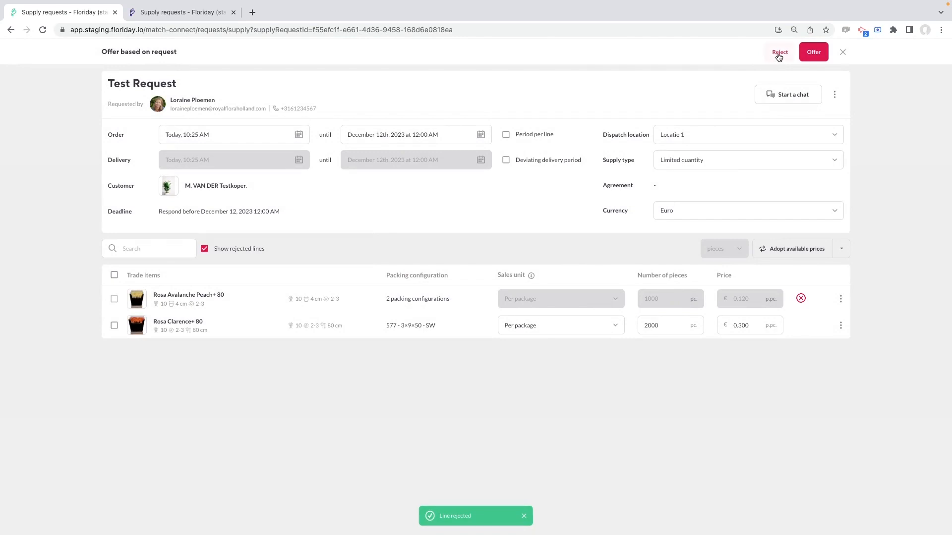
Set the number of pieces for Rosa Clarence+ 80 to 1000 and send the offer to the customer.
click(647, 327)
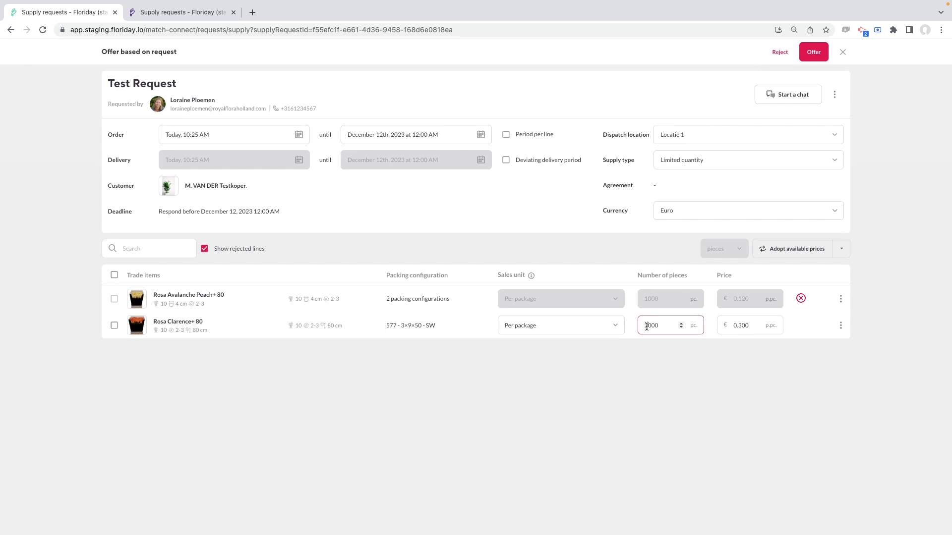
drag(646, 327, 643, 327)
text(1)
click(808, 52)
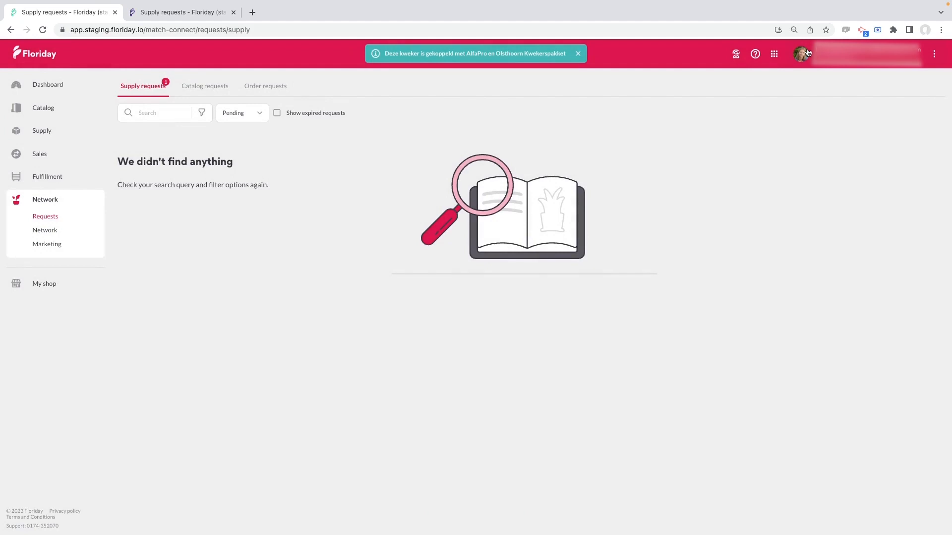
Show supply requests of all statuses and open the Test Request offer from the request responses under direct sales offers.
click(236, 114)
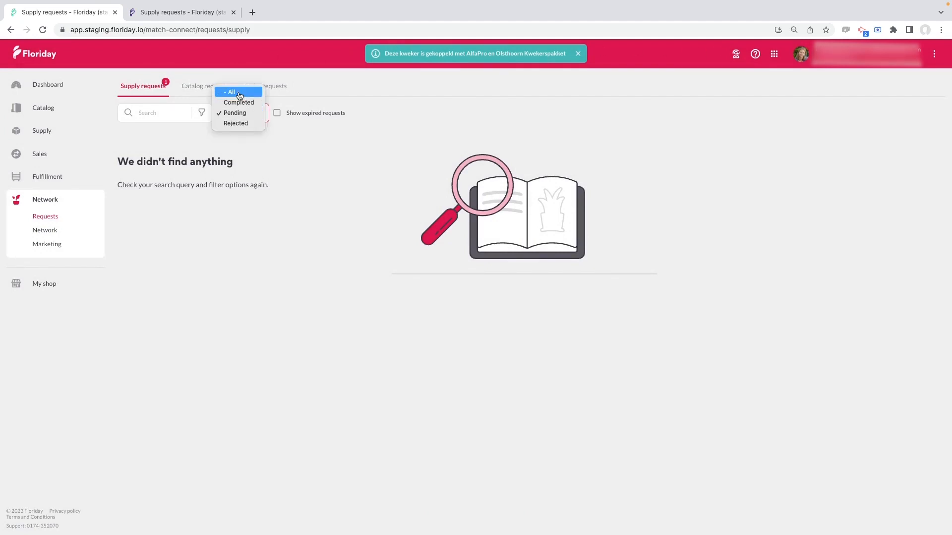
click(239, 92)
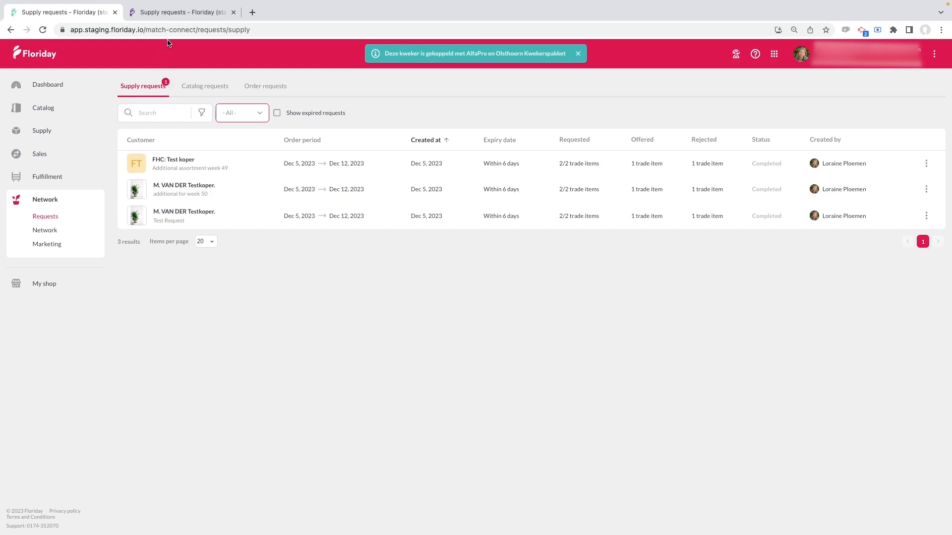
click(43, 133)
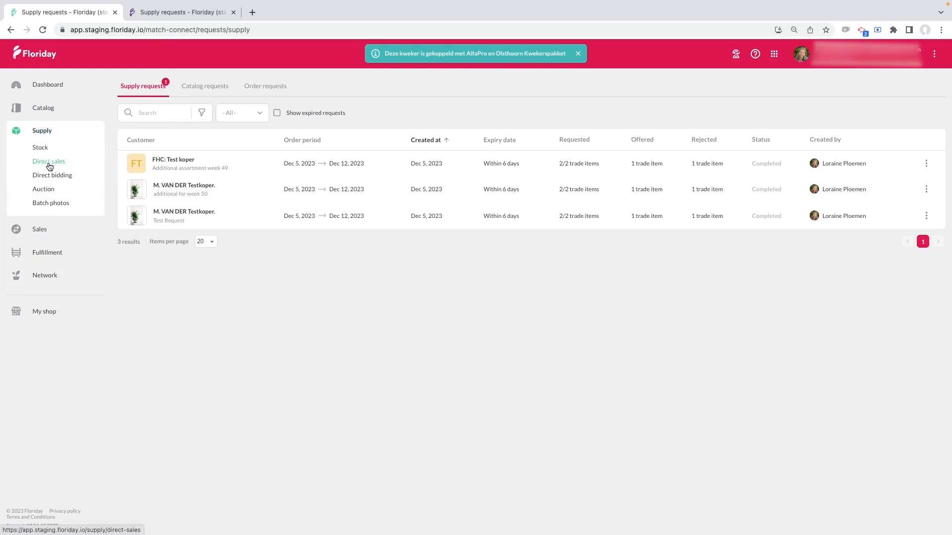
click(49, 163)
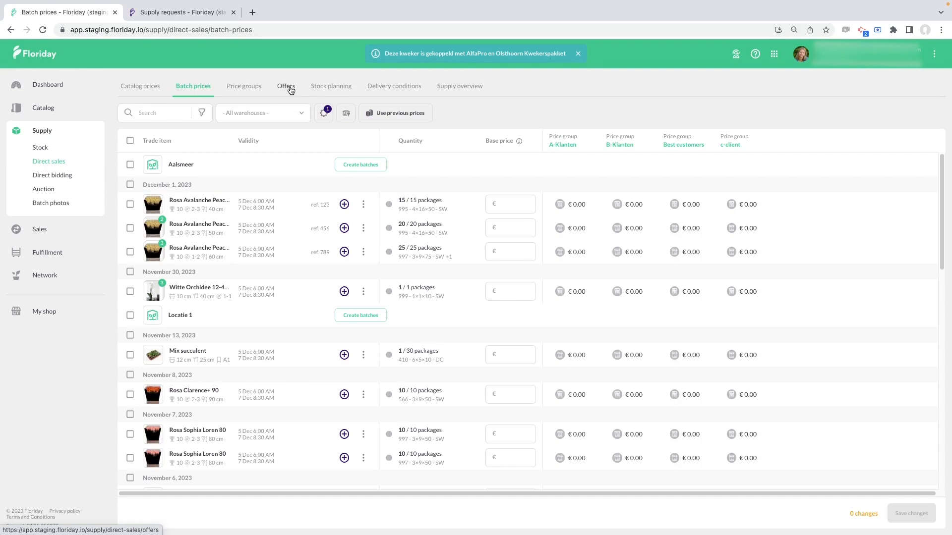
click(291, 90)
click(160, 209)
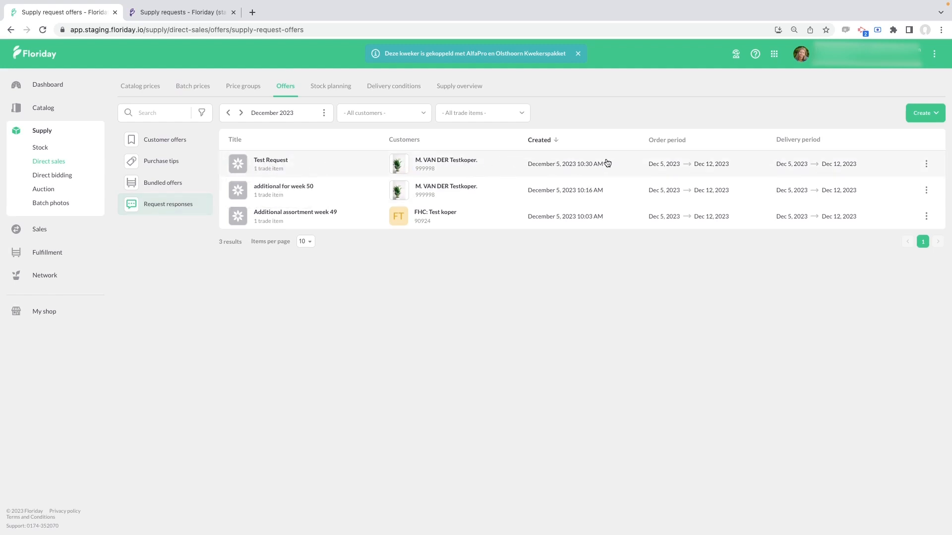
click(300, 168)
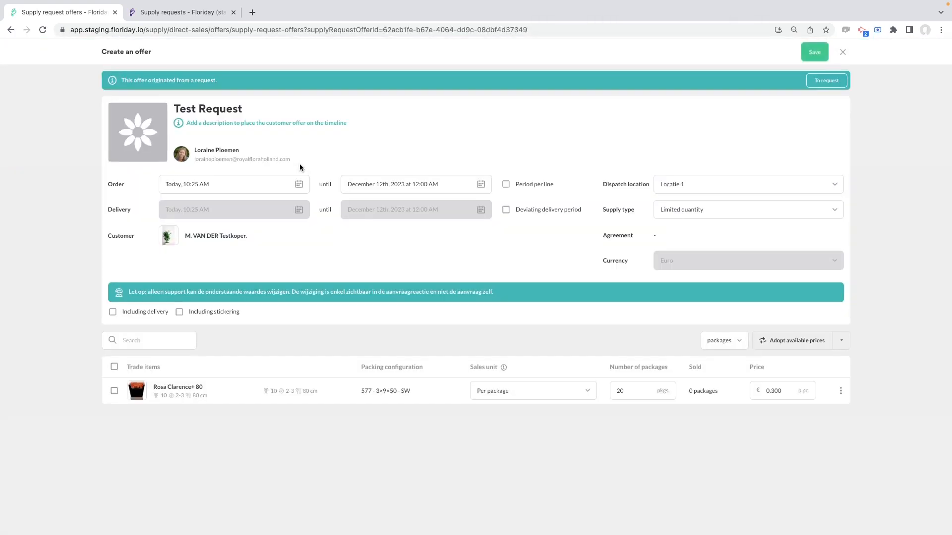
Switch to the buyer's Floriday and reload the supply requests overview under Match & connect.
click(173, 15)
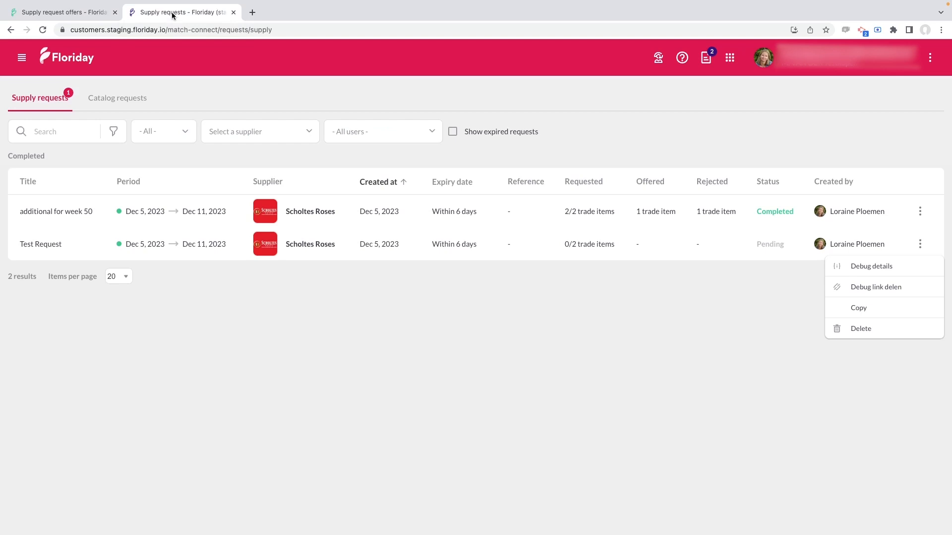
click(21, 58)
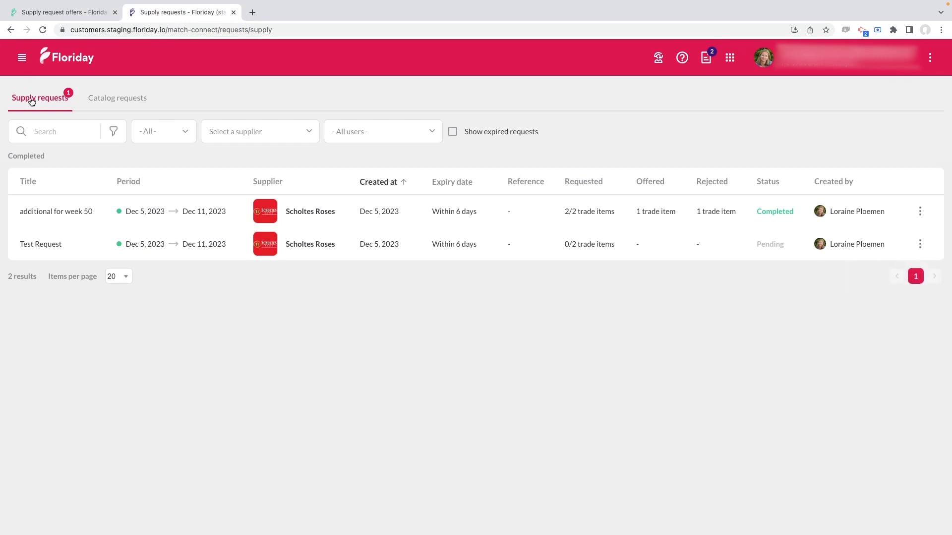
click(22, 57)
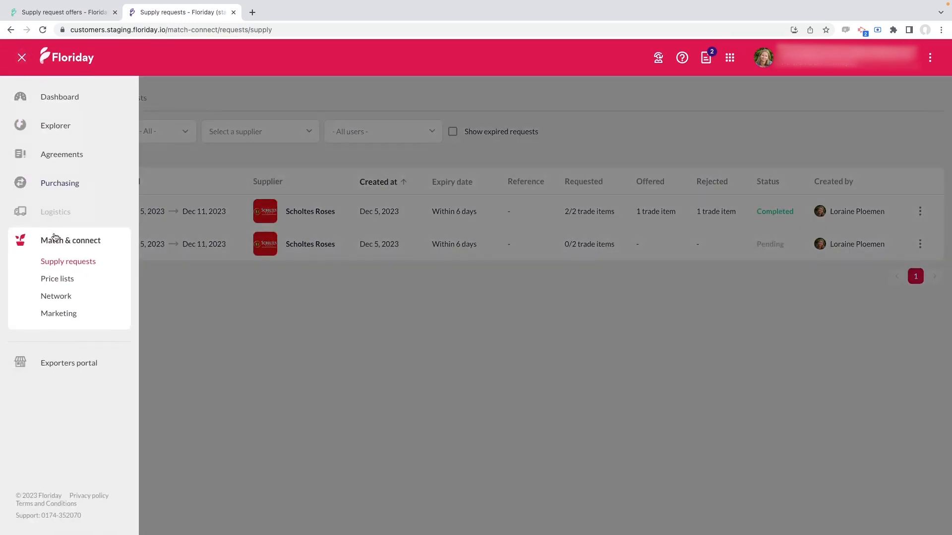
click(58, 263)
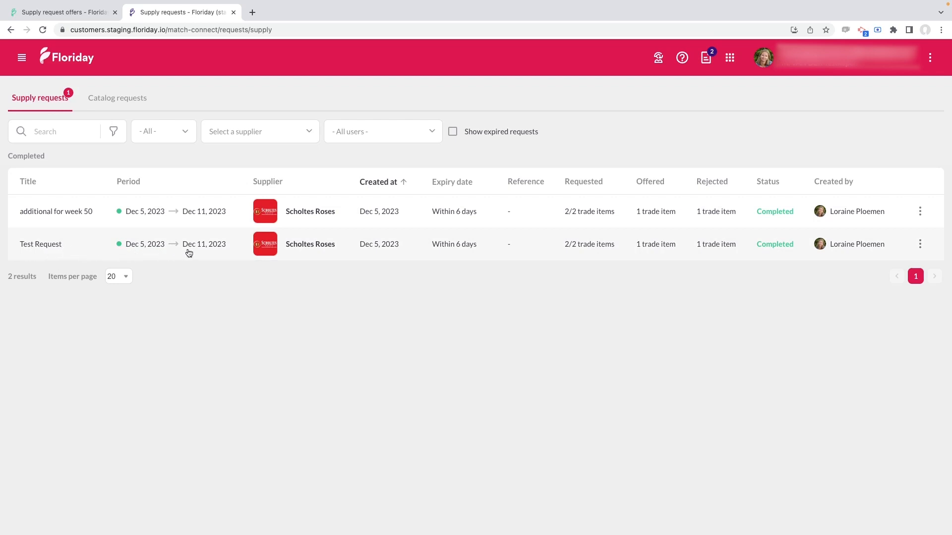
Review the supplier's response in Test Request and view its offer in Purchase directly, including the purchase quantity for Rosa Clarence+ 80.
click(495, 250)
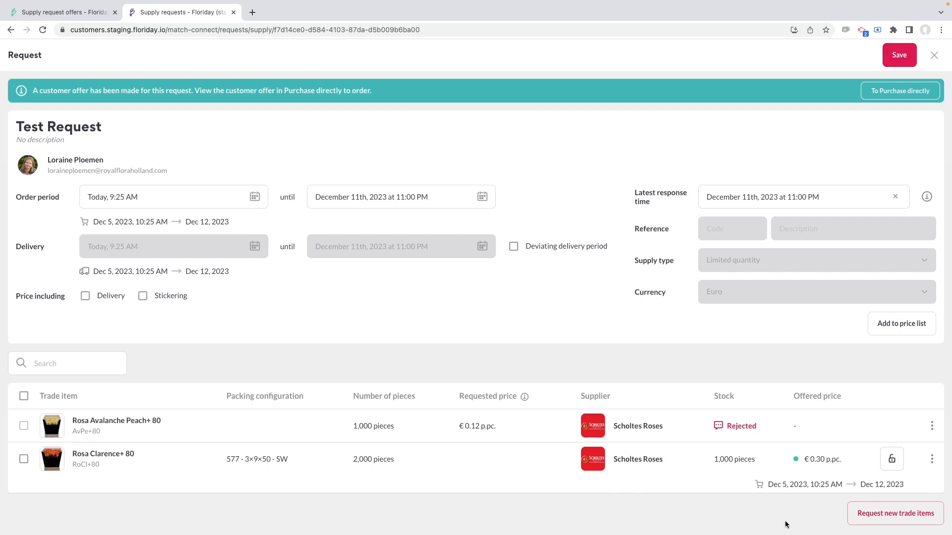
mouse_move(725, 424)
click(885, 94)
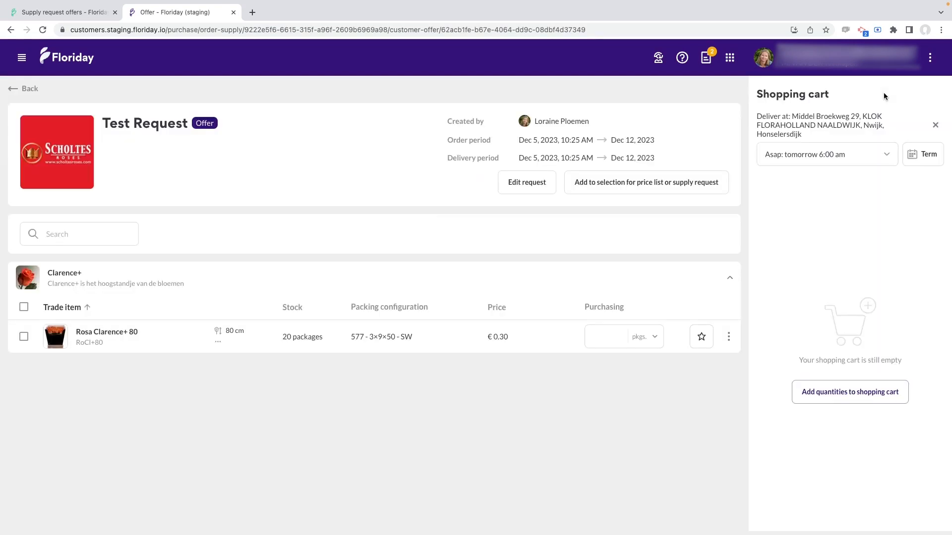
click(593, 339)
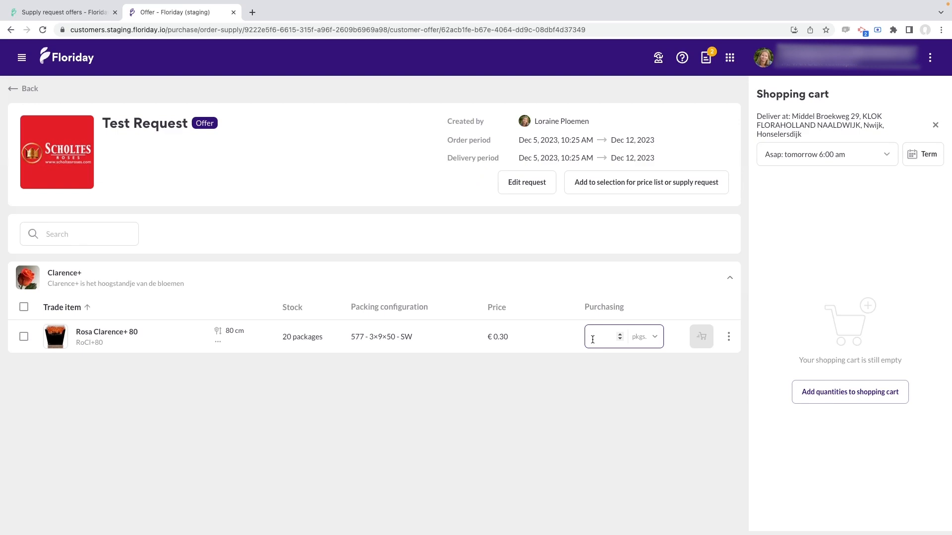
Open the Test Request offer from the requests among the customer offers under Purchasing and go to the Rosa Clarence+ 80 purchase quantity.
click(22, 59)
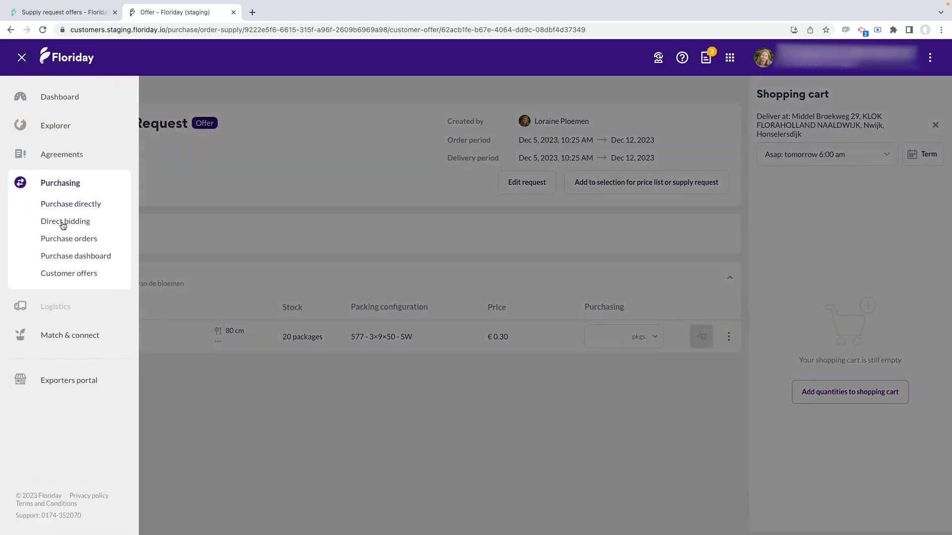
click(71, 274)
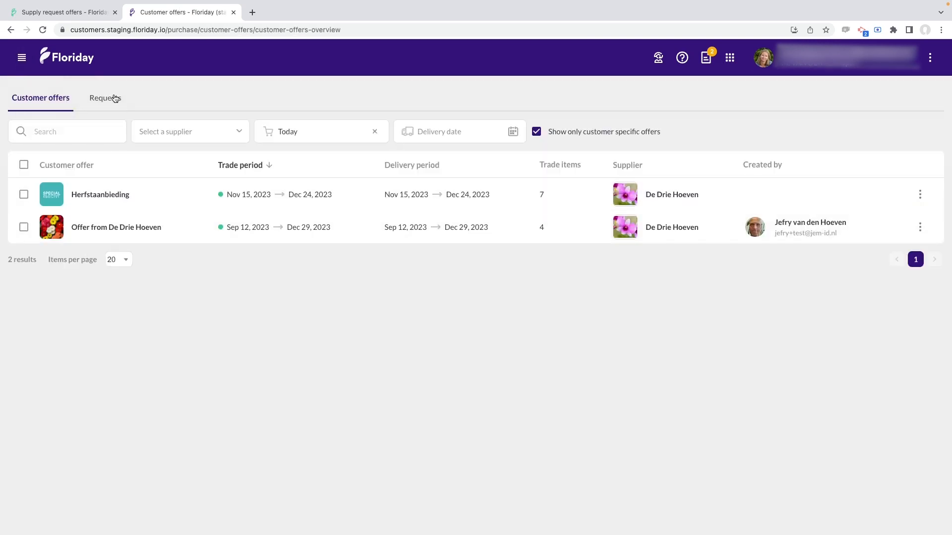
click(110, 101)
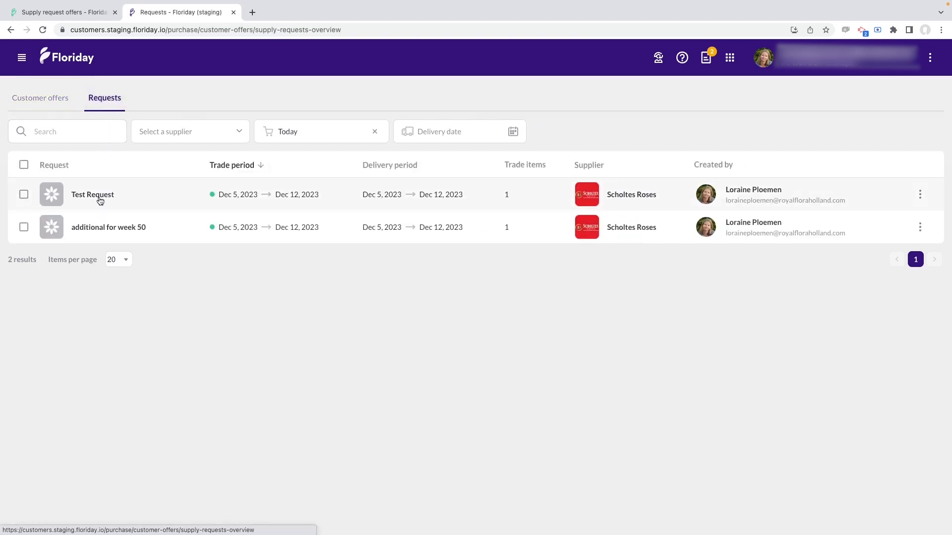
click(222, 209)
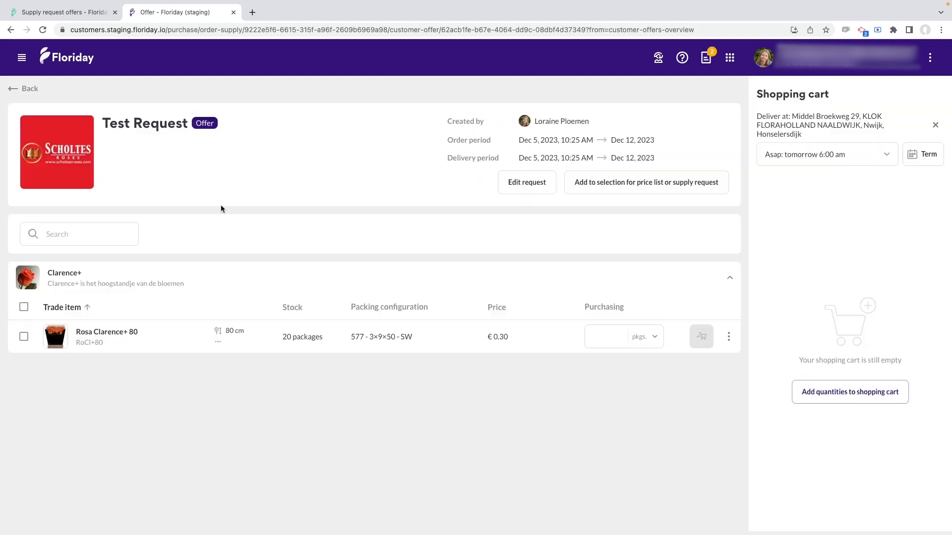
click(592, 334)
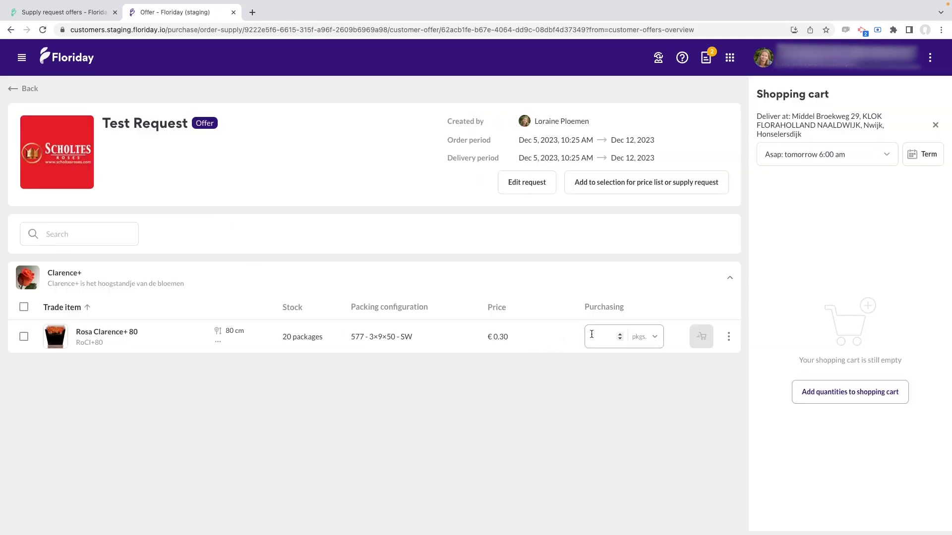